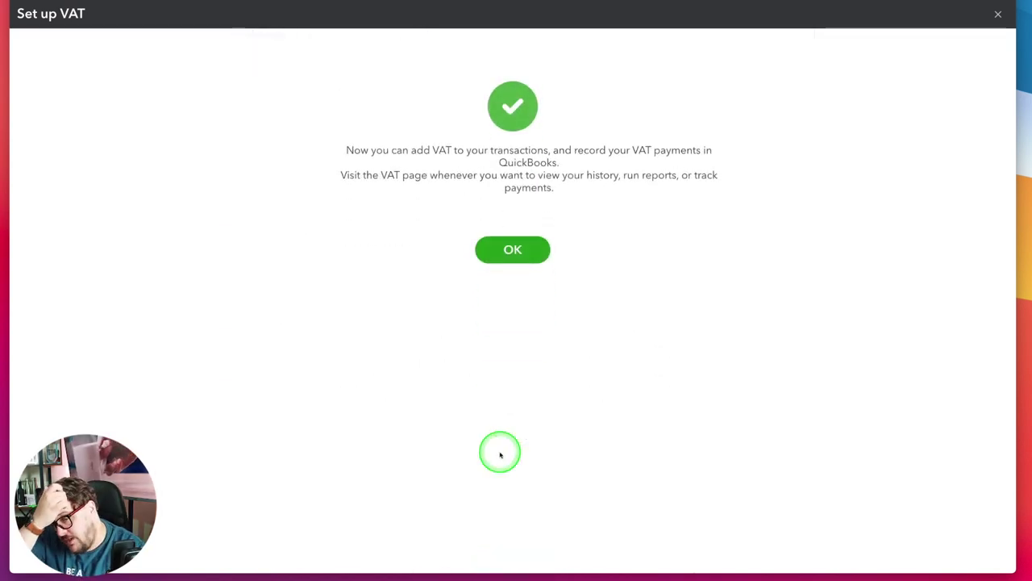
- Finish the VAT setup and review the HM Revenue & Customs (VAT) settings, closing them without saving
click(506, 246)
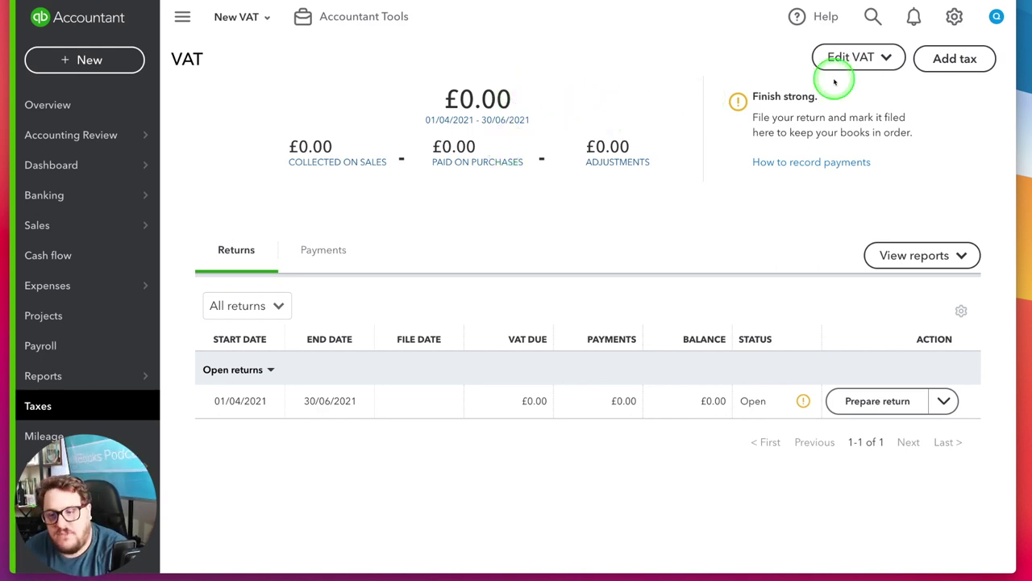
click(866, 62)
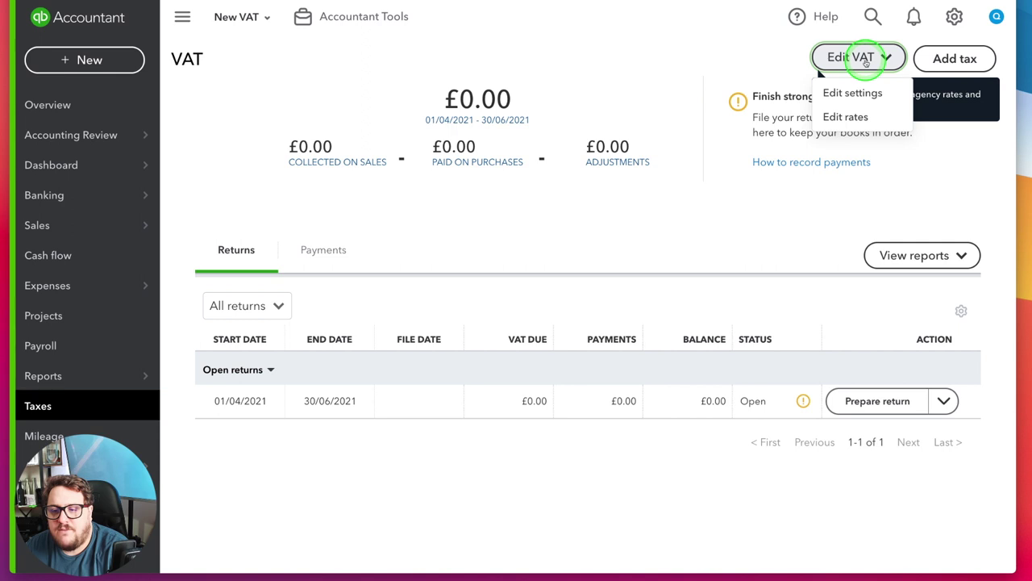
click(847, 96)
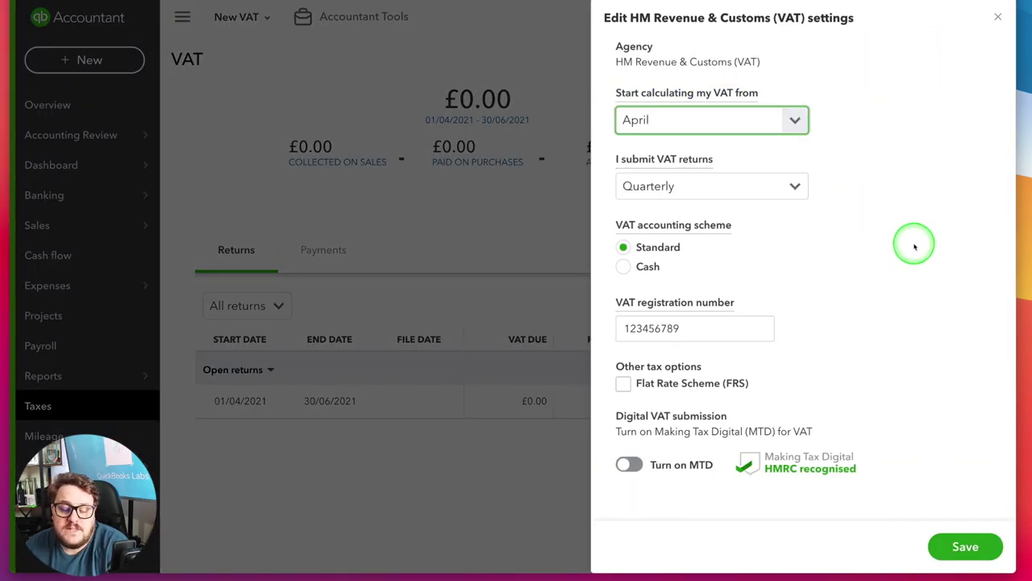
click(996, 17)
- Open the VAT rates for editing, include the inactive ones, and look through the full list
click(890, 53)
click(848, 117)
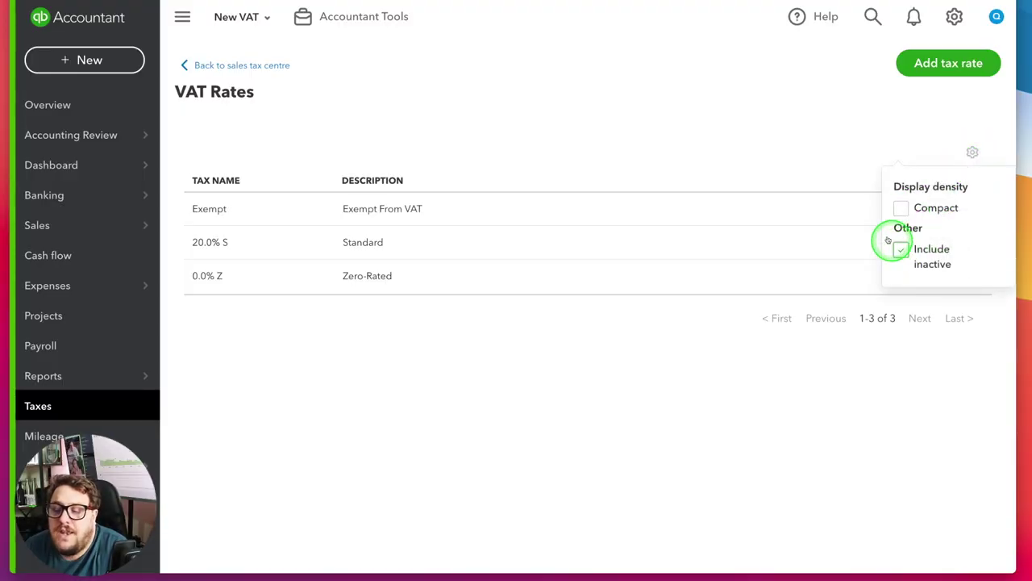
scroll(790, 355, down, 3)
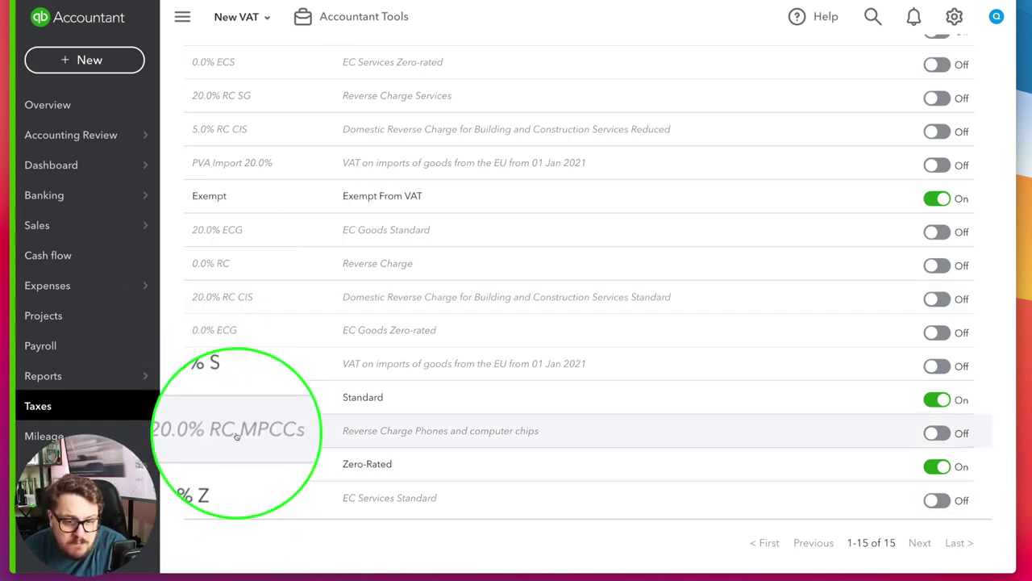
scroll(777, 327, up, 5)
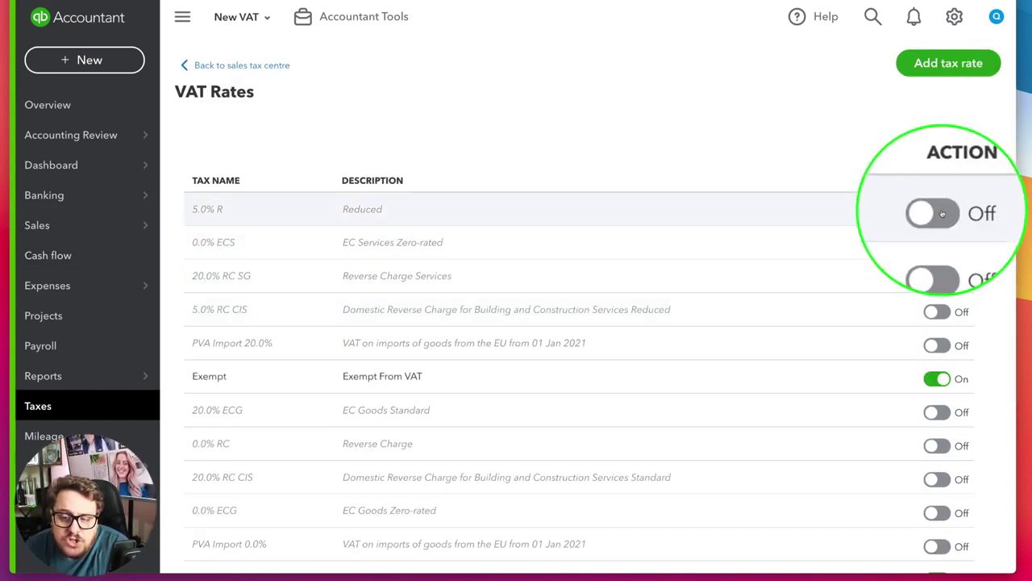
- Exclude inactive rates from the VAT rates list and return to the VAT overview
click(972, 153)
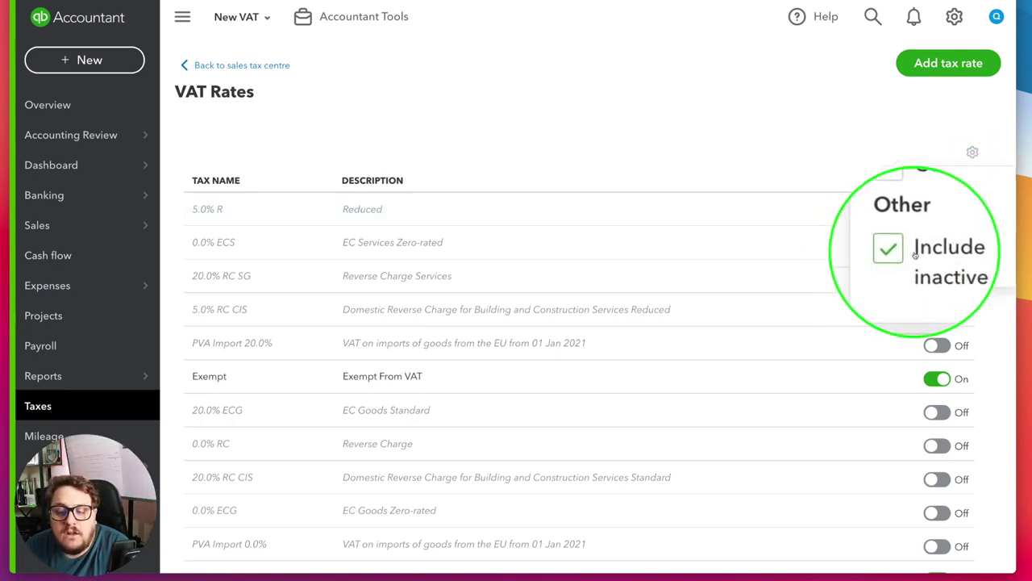
click(800, 132)
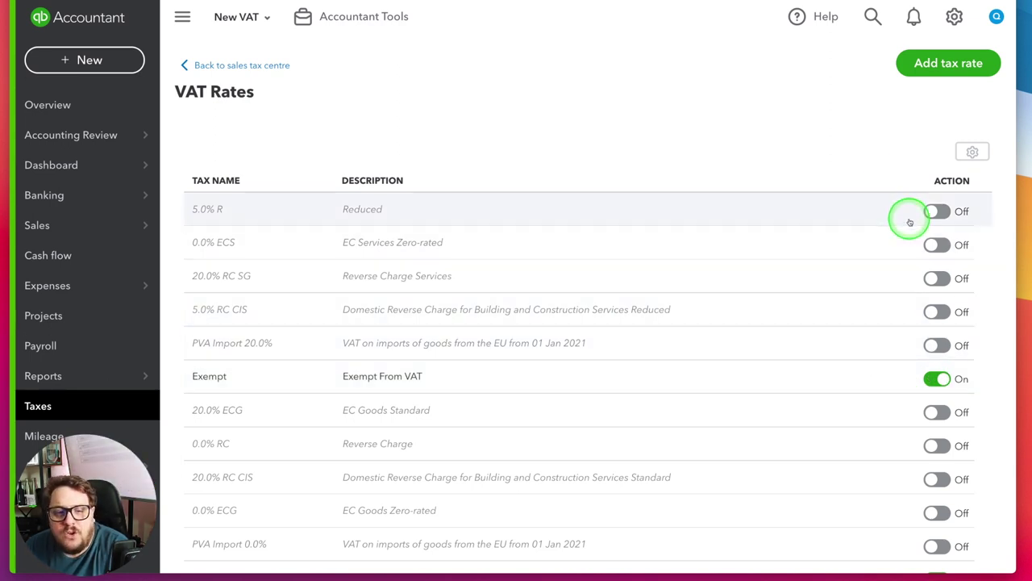
click(971, 152)
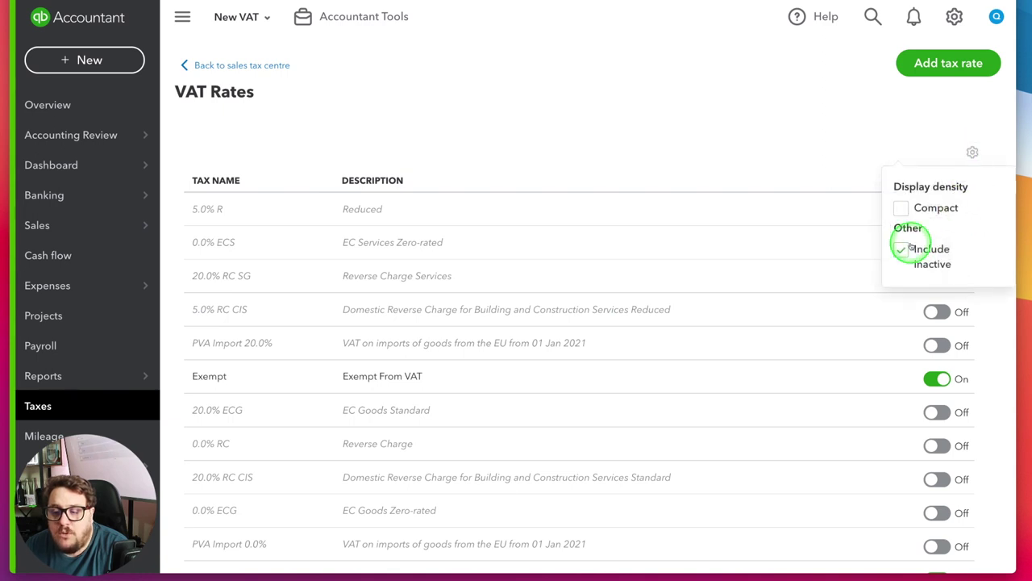
click(902, 250)
click(763, 134)
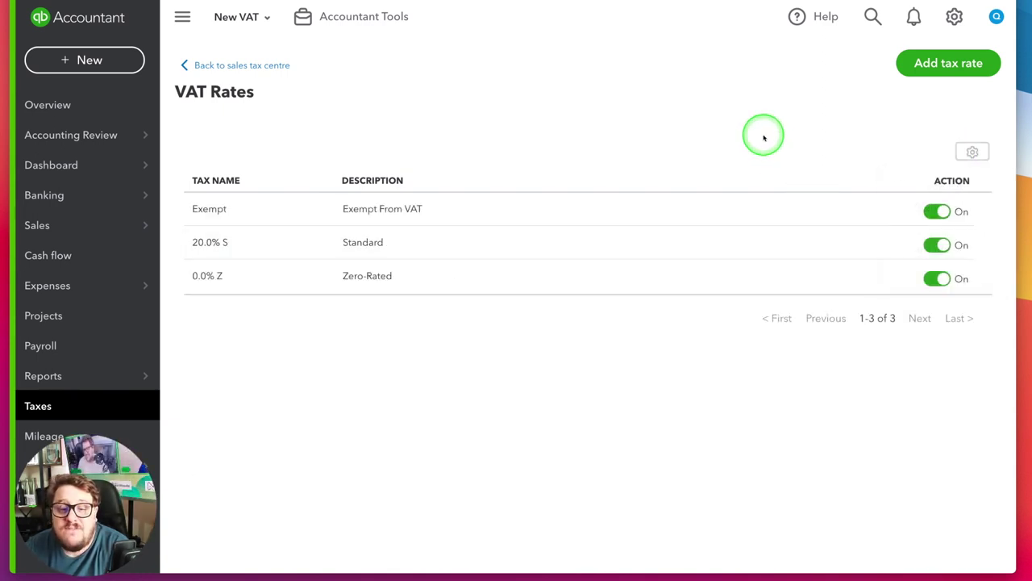
click(203, 65)
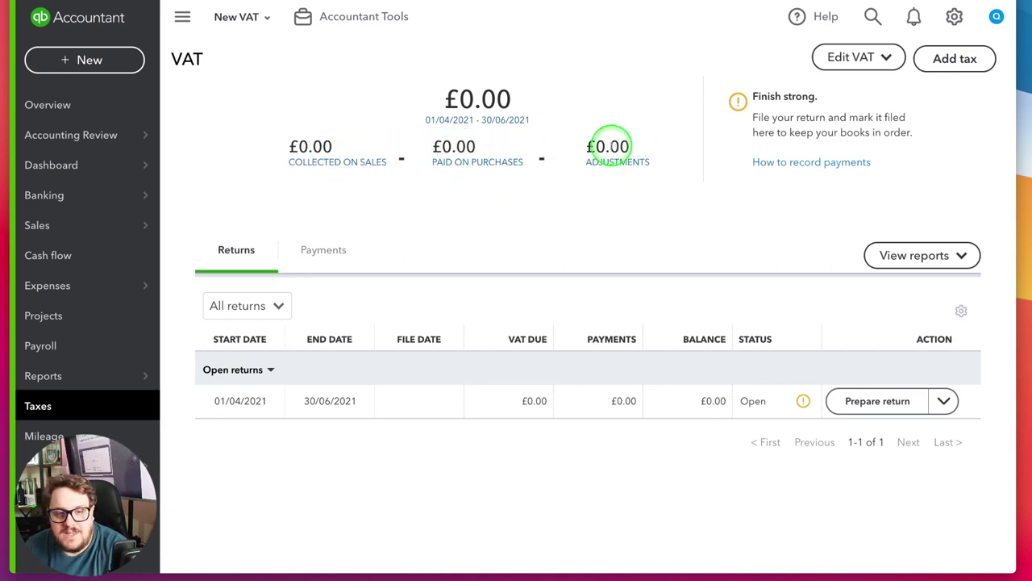
- Create and save an invoice for customer Test dated 01/04/2021, with 1 Hours at a rate of 1,000 and VAT code 20.0% S
click(66, 57)
click(103, 153)
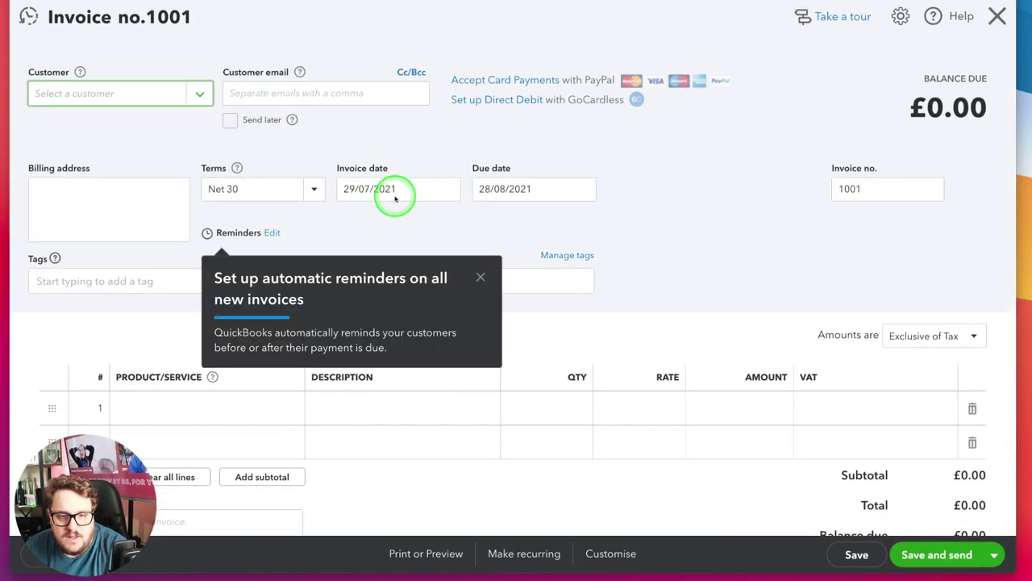
click(395, 194)
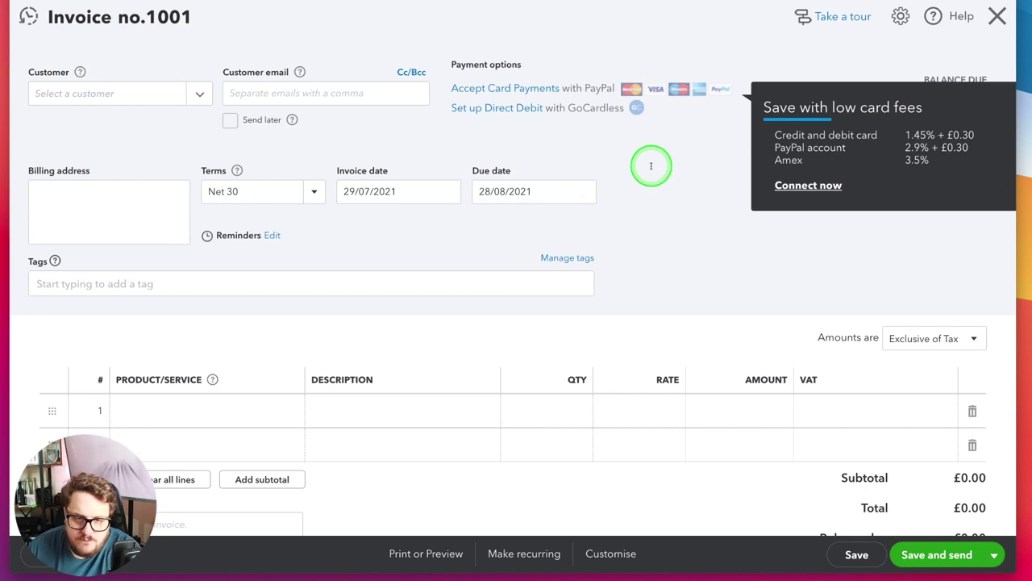
triple_click(435, 193)
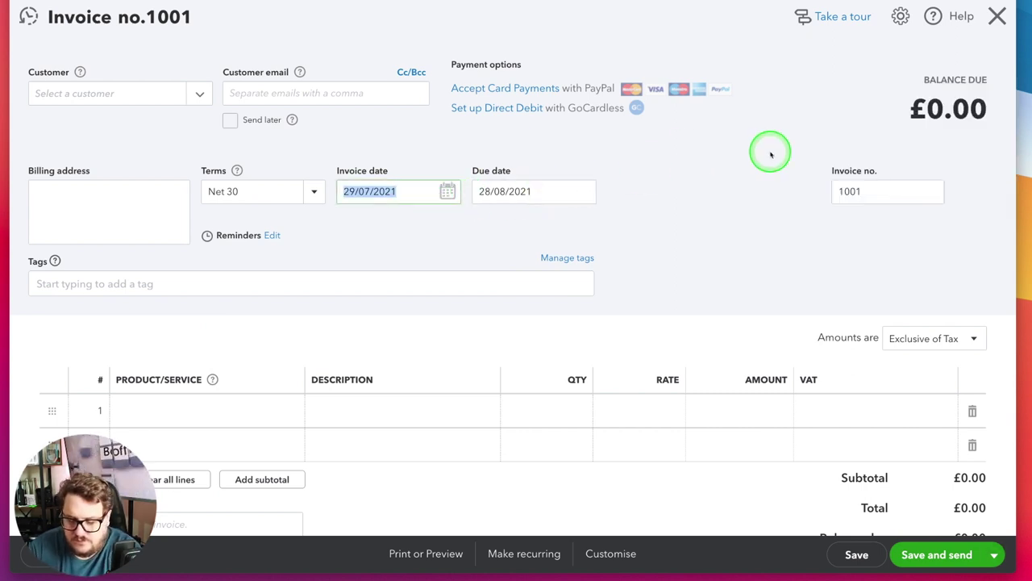
click(205, 101)
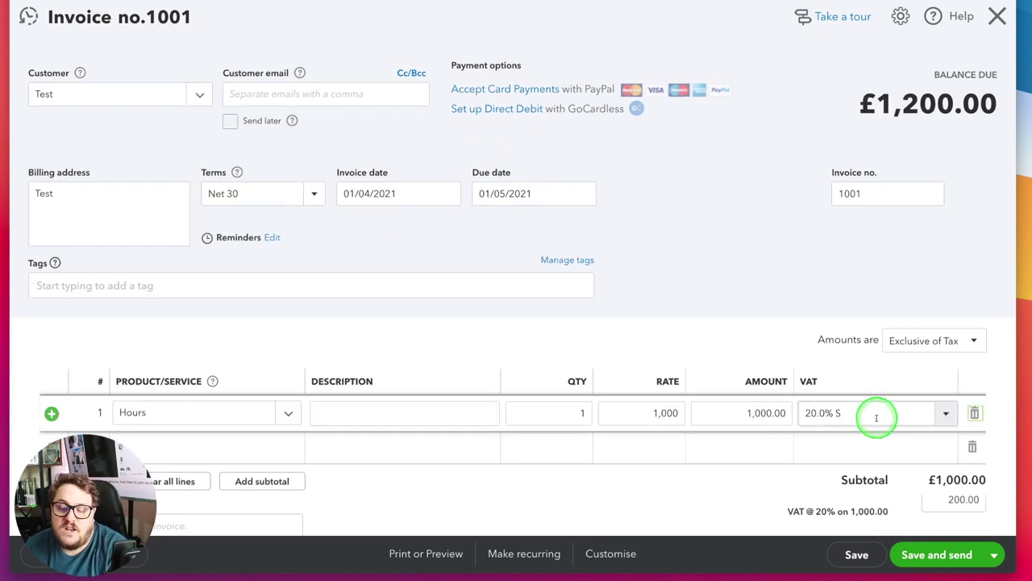
scroll(876, 417, down, 2)
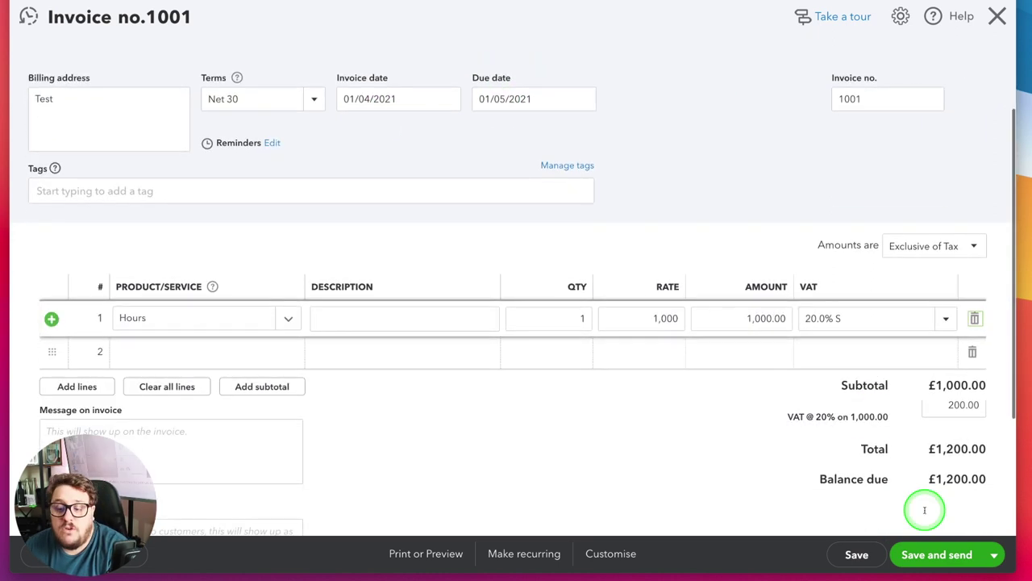
click(994, 554)
click(924, 480)
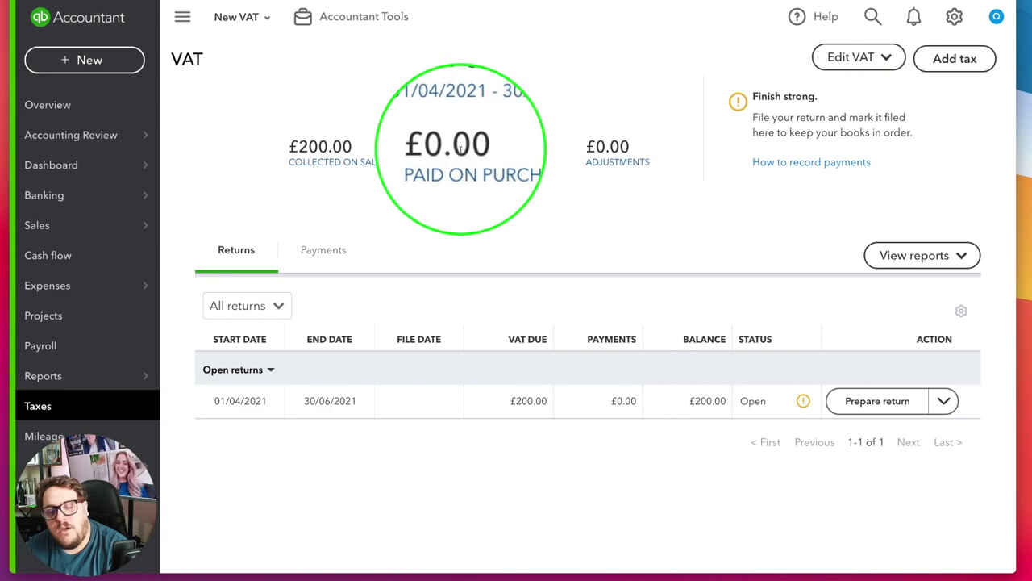
- Record an expense dated 01/04/2021 from Other debtors for Computer running costs, amount 100.00 with 20.0% S VAT, and save it
click(113, 64)
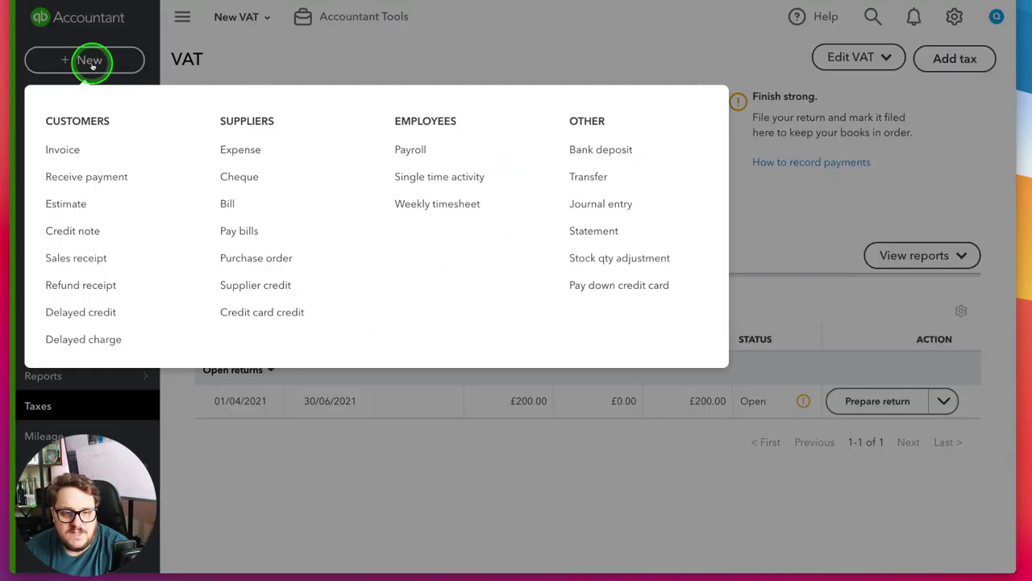
click(254, 171)
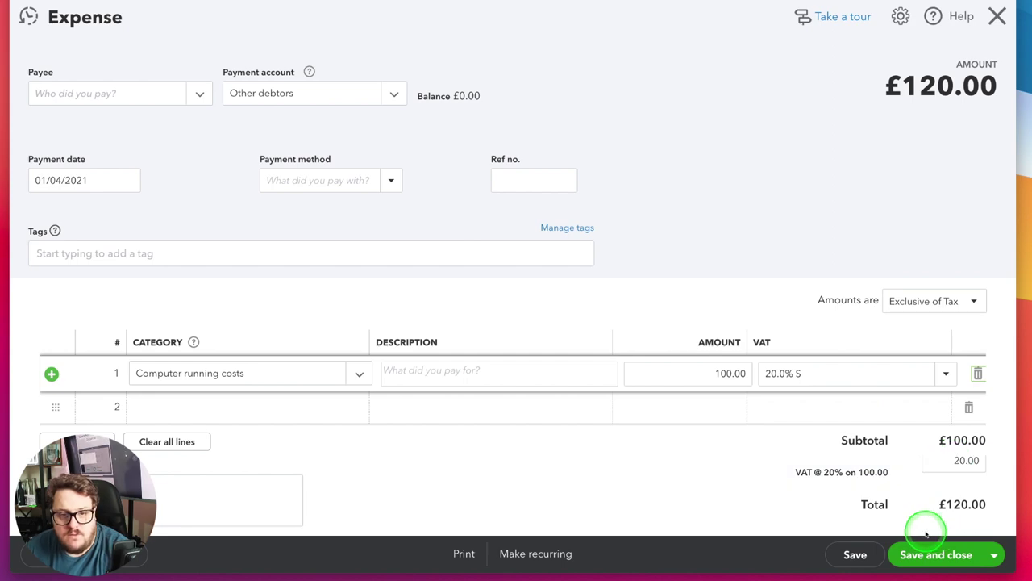
click(933, 553)
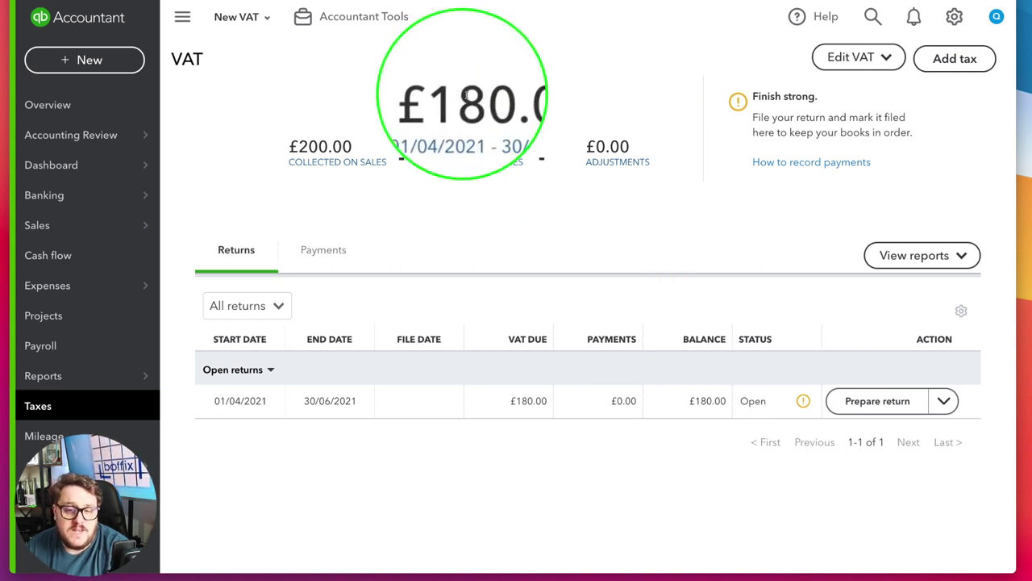
- Error check the open VAT return, examining excluded items, unexpected items, largest transactions, and VAT codes used for income and expenses
click(944, 401)
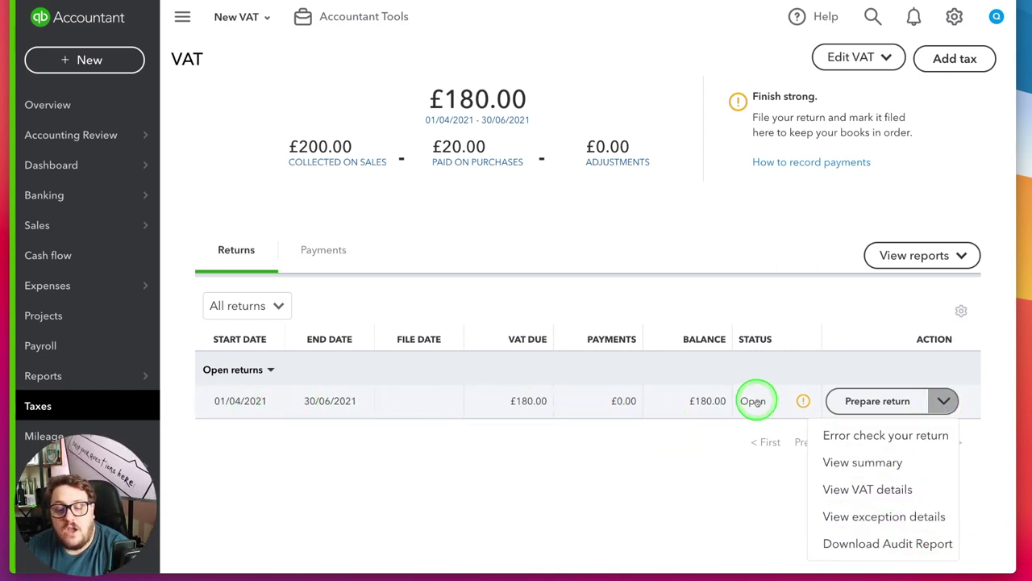
click(886, 437)
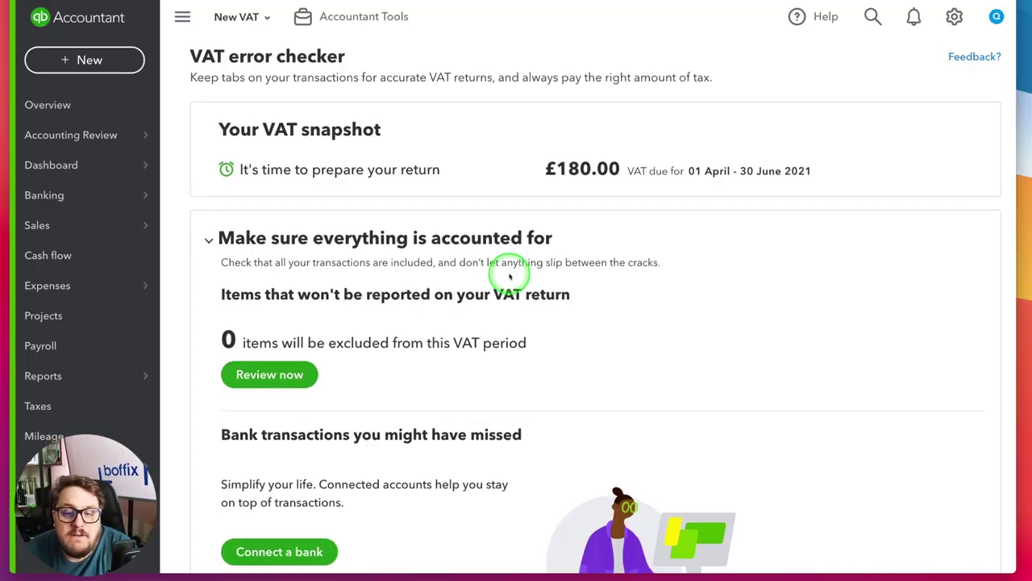
scroll(509, 274, down, 3)
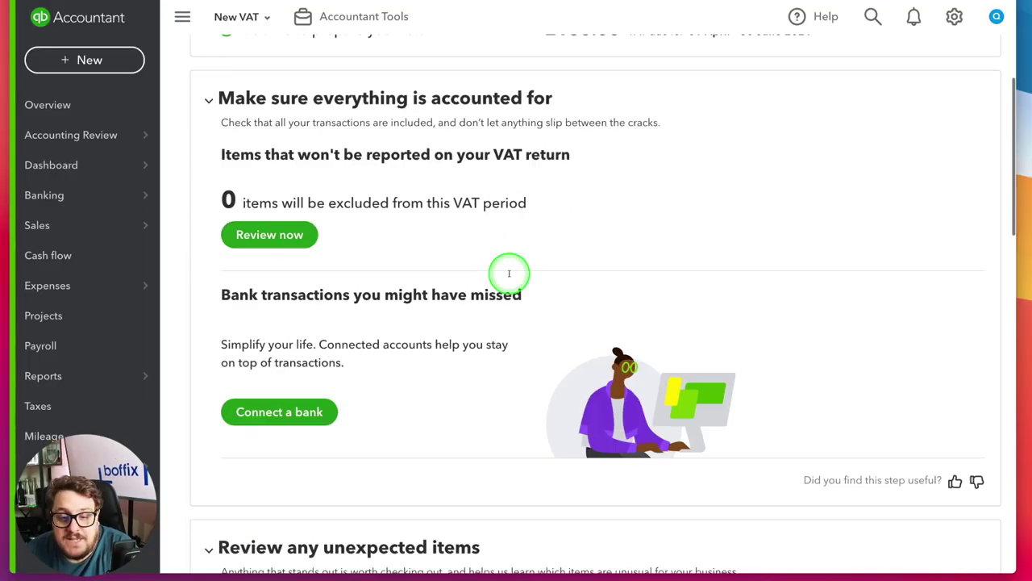
scroll(364, 180, up, 3)
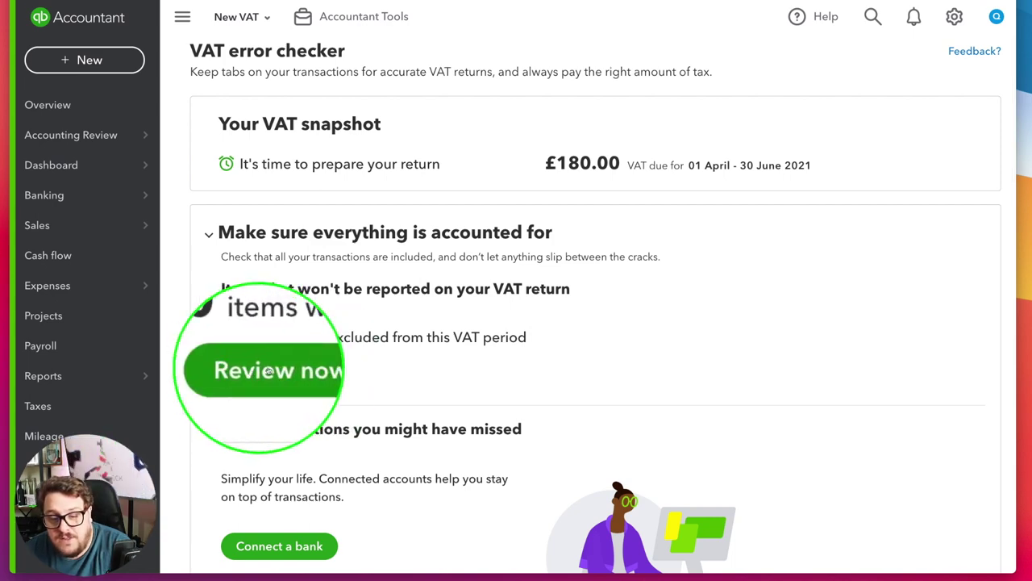
scroll(358, 371, down, 4)
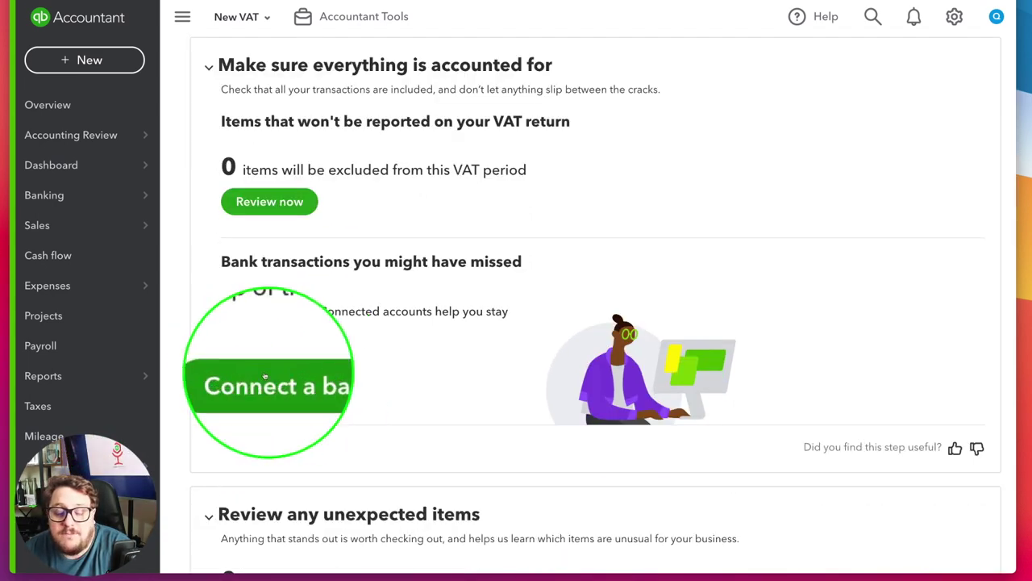
scroll(394, 373, down, 4)
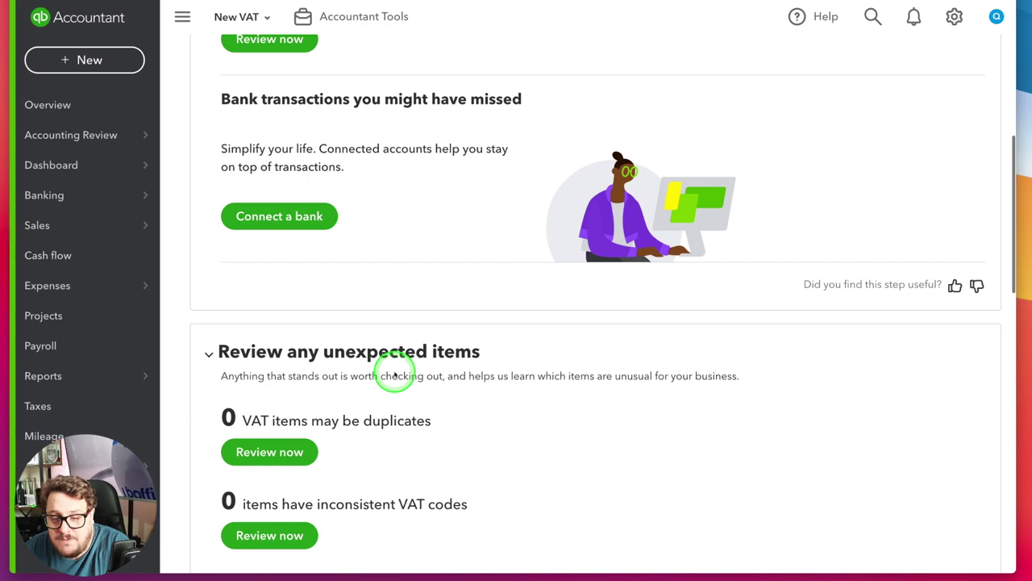
scroll(394, 376, down, 2)
scroll(394, 373, up, 5)
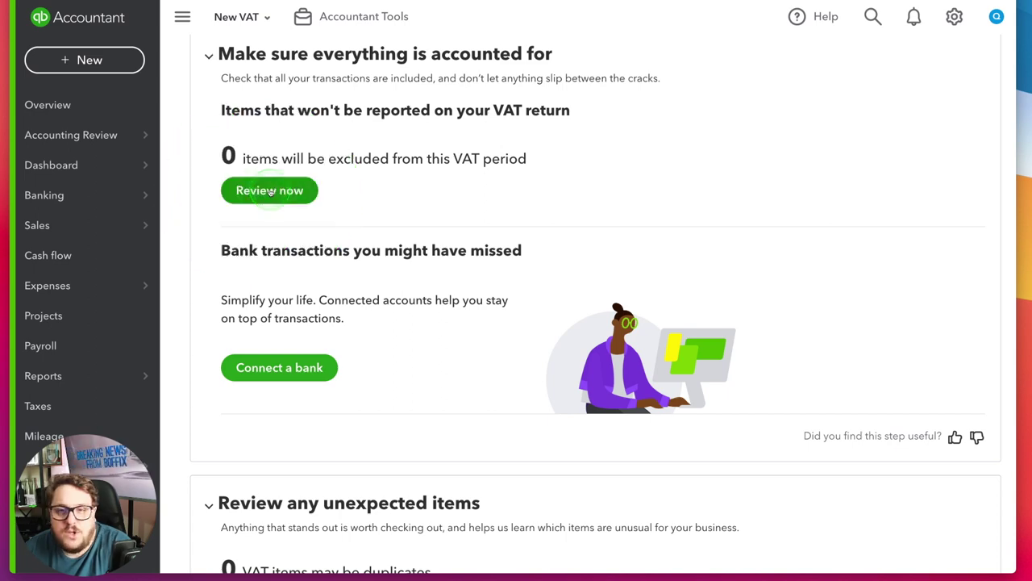
scroll(323, 287, down, 7)
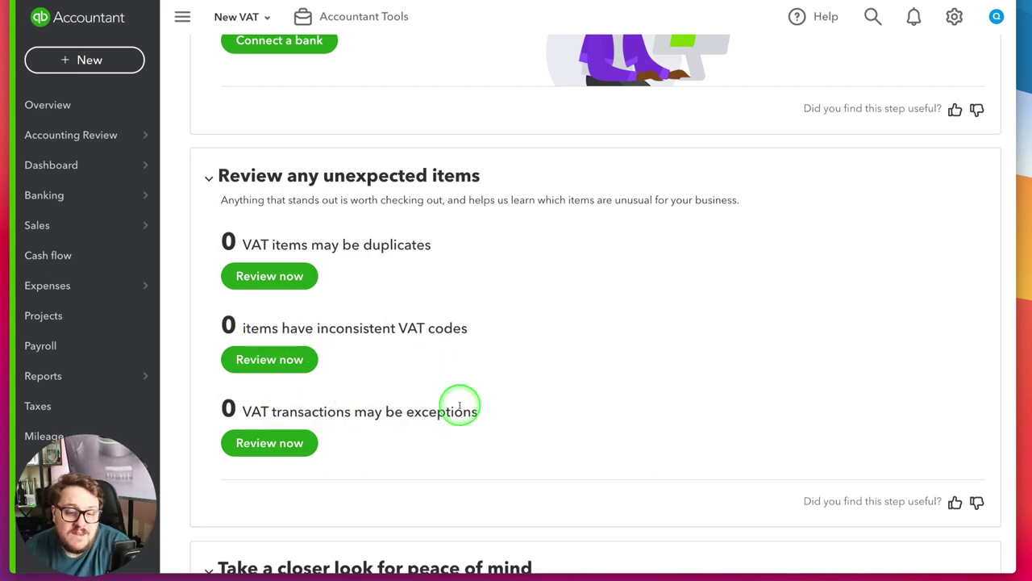
scroll(459, 405, down, 10)
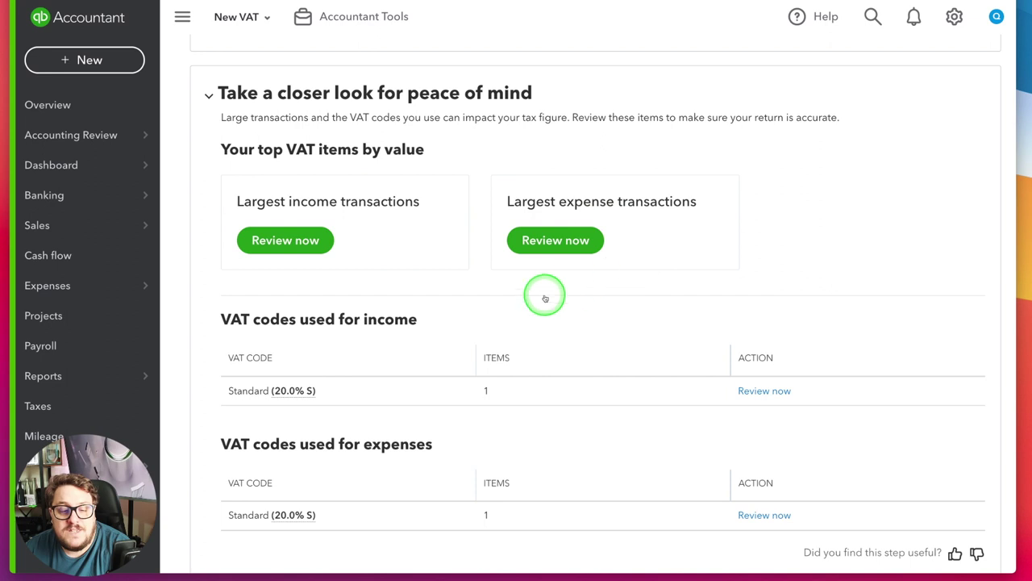
scroll(629, 361, down, 2)
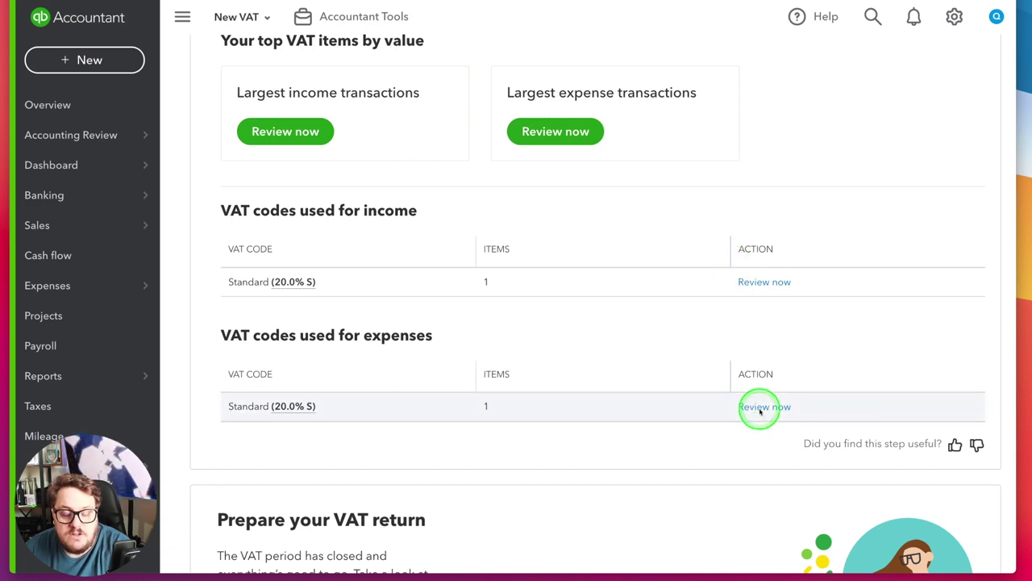
scroll(760, 407, down, 3)
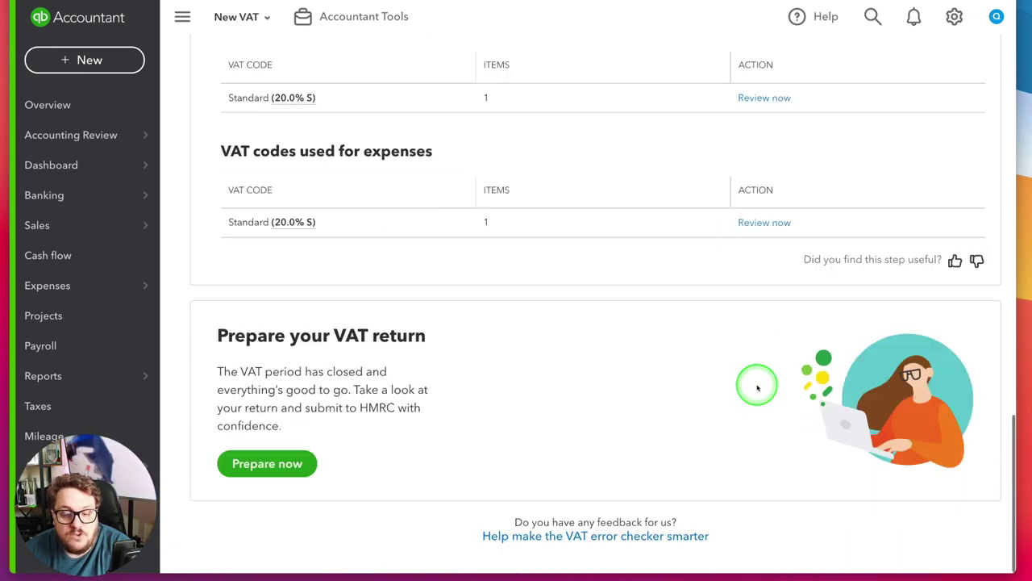
- Start preparing the VAT return from the error checker and review its period dates and the figures in each box
click(266, 467)
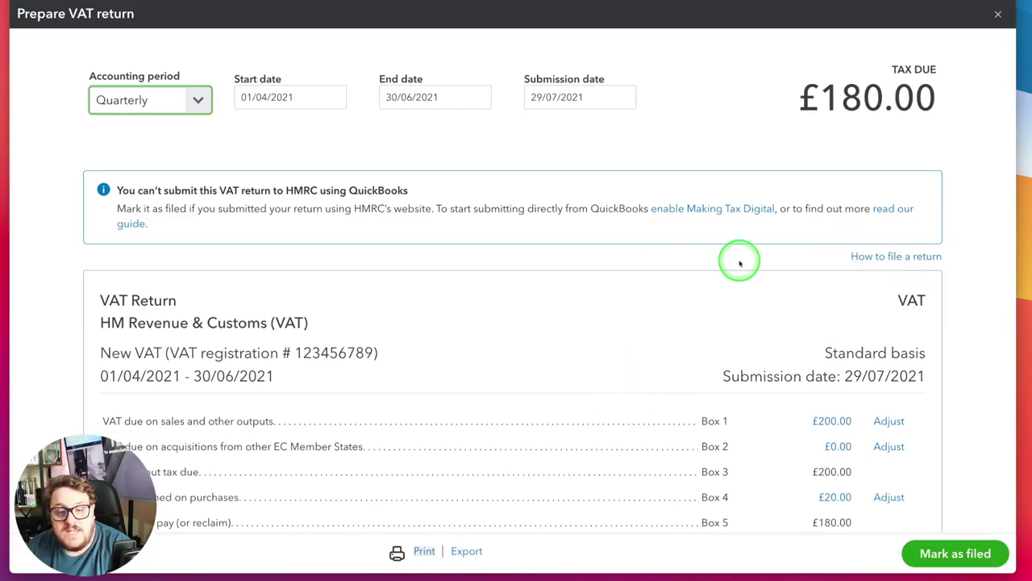
scroll(739, 262, down, 2)
scroll(737, 261, up, 2)
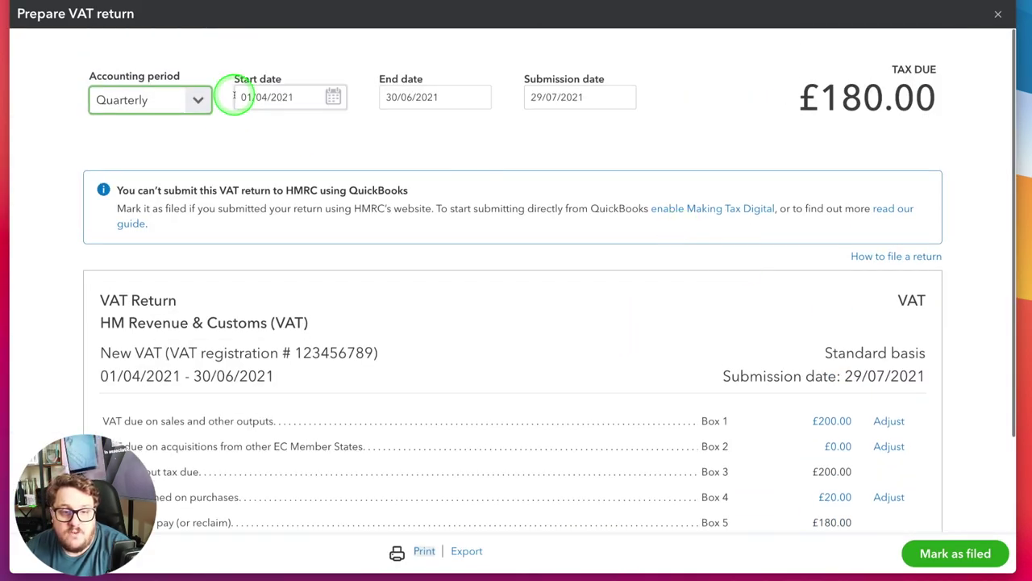
scroll(733, 238, down, 1)
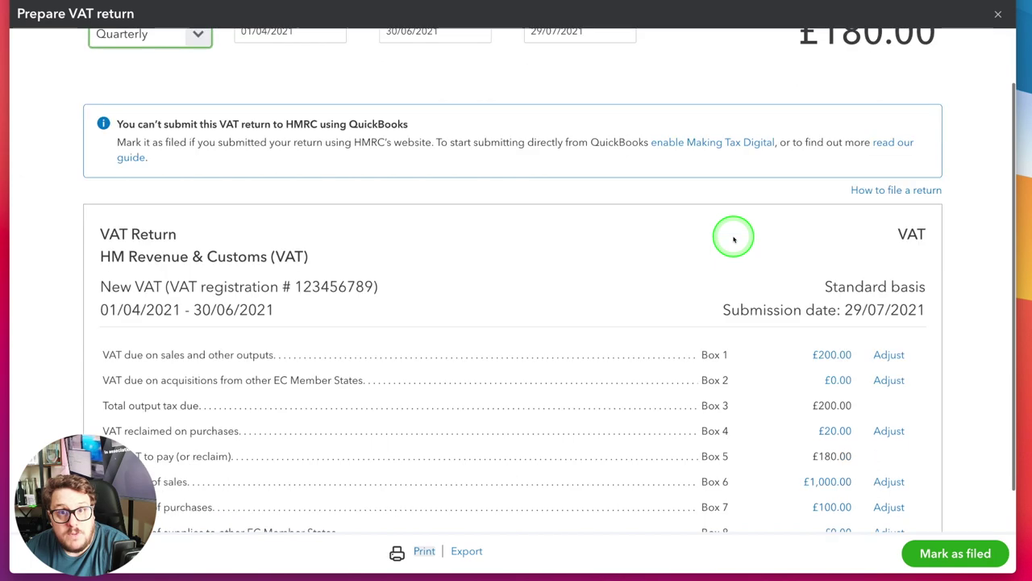
scroll(734, 239, down, 1)
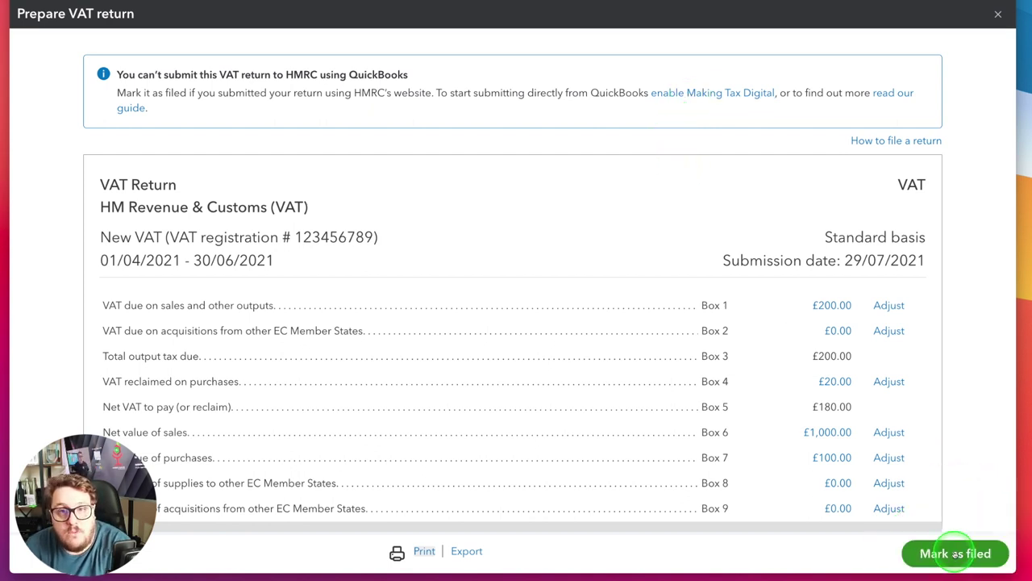
- Look through the 2020 Accountant MTD.mp4 demonstration of submitting a return to HMRC, and close the prepared VAT return
click(954, 553)
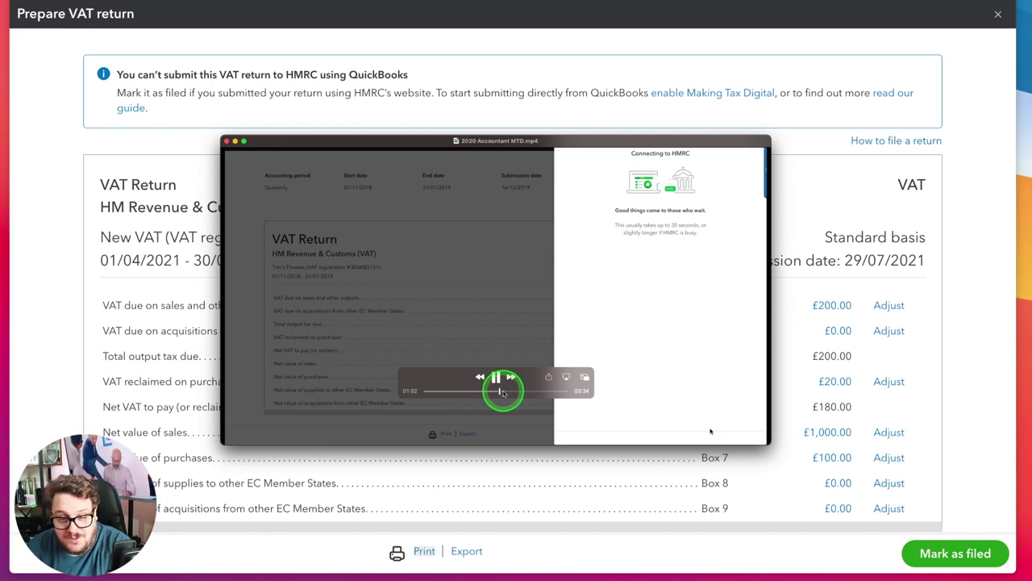
mouse_move(502, 391)
mouse_down()
mouse_move(514, 388)
mouse_move(497, 379)
mouse_up()
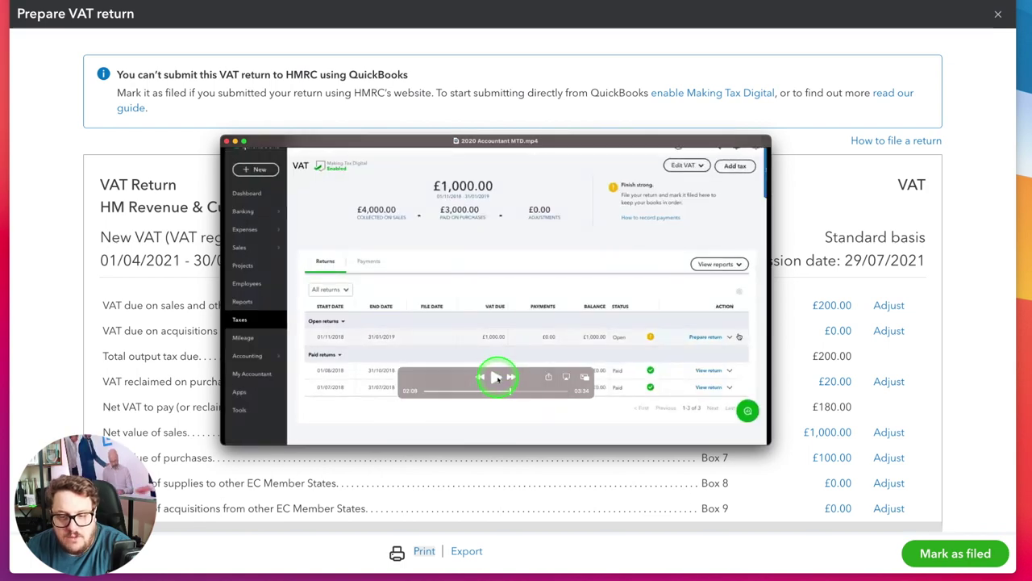
click(992, 13)
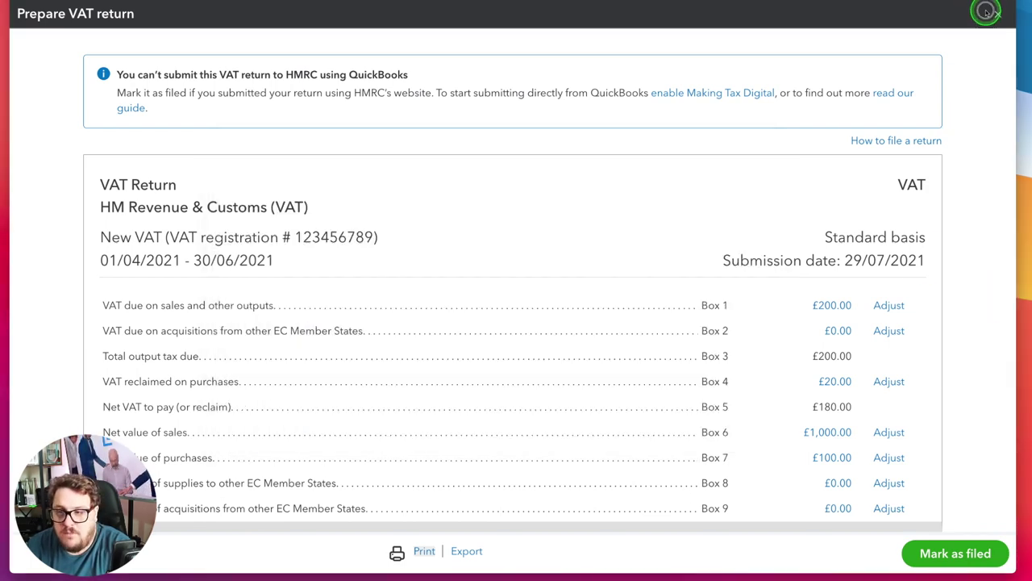
click(997, 14)
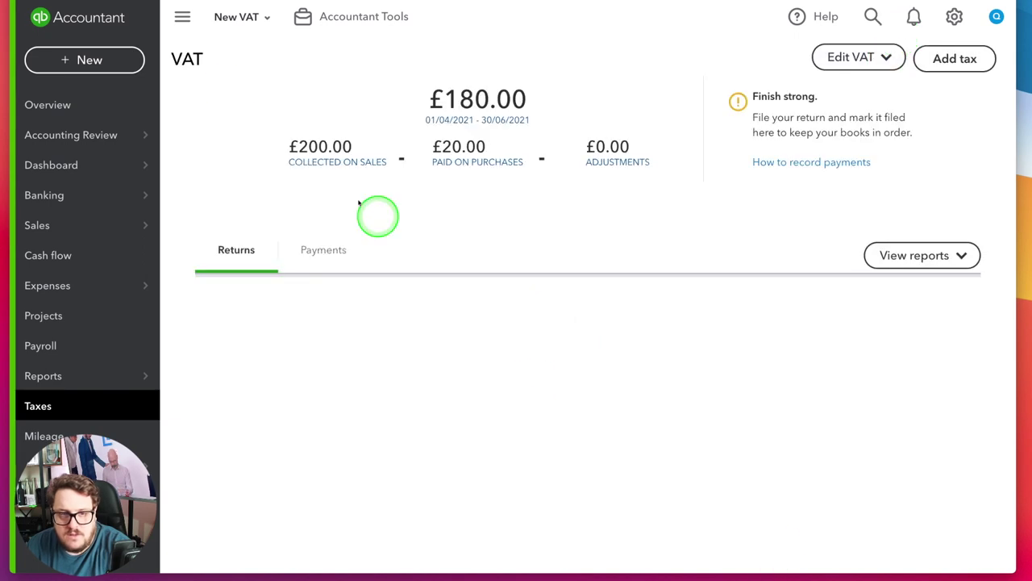
click(266, 128)
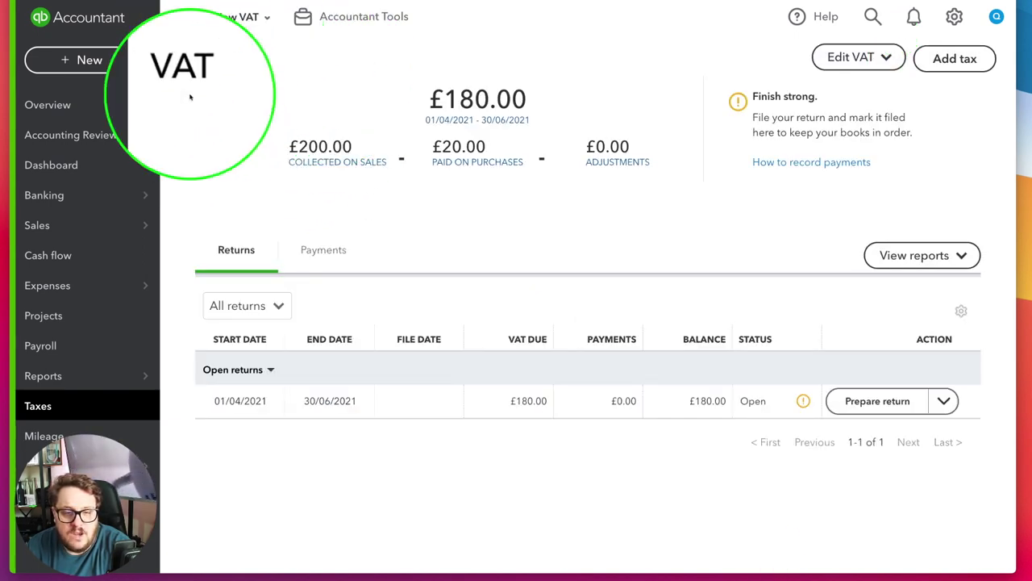
key(super+Tab)
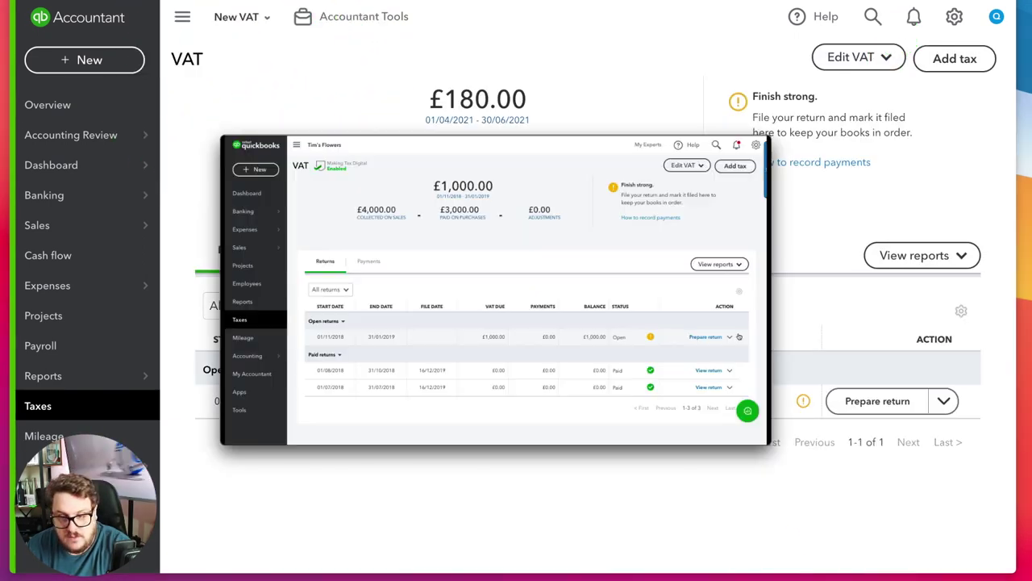
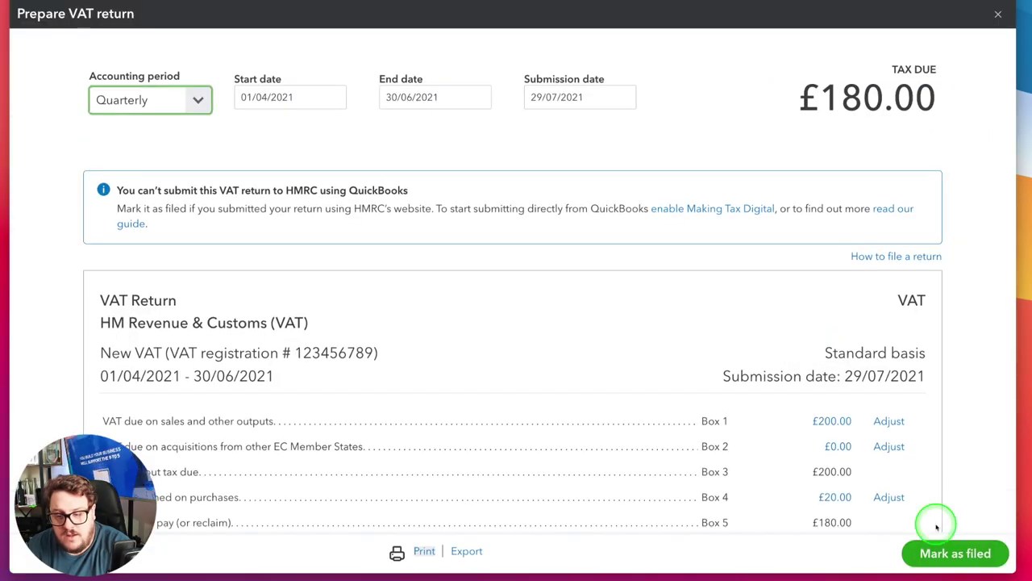
- Mark the VAT return for 01/04/2021 to 30/06/2021 as filed, and prepare and file the following return starting 01/07/2021
click(947, 554)
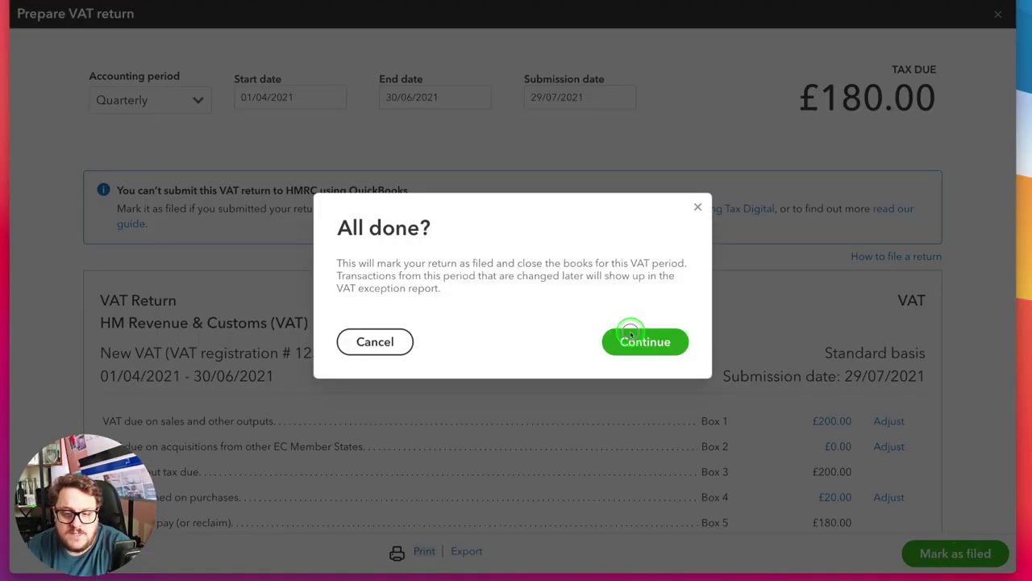
click(632, 333)
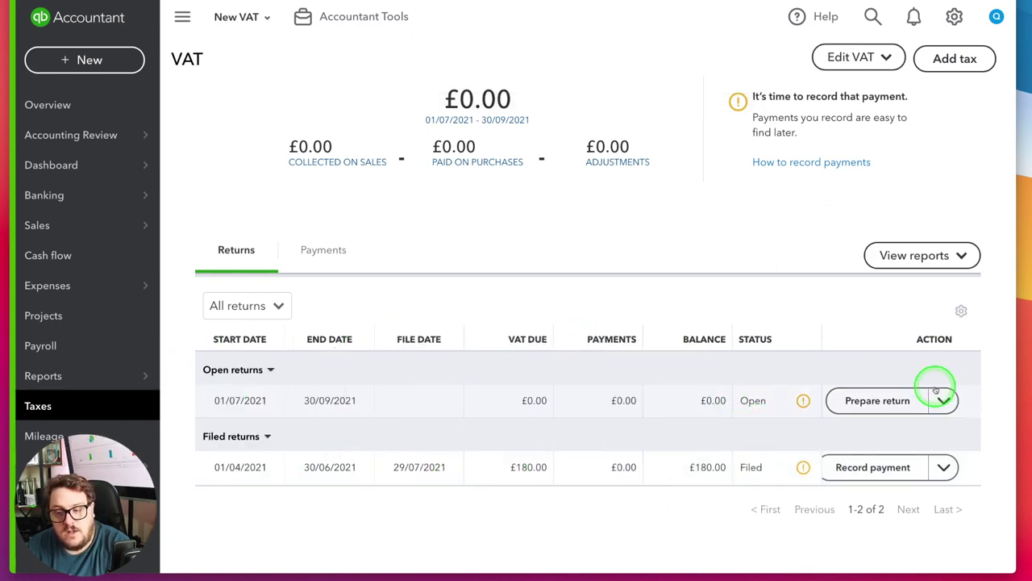
click(897, 399)
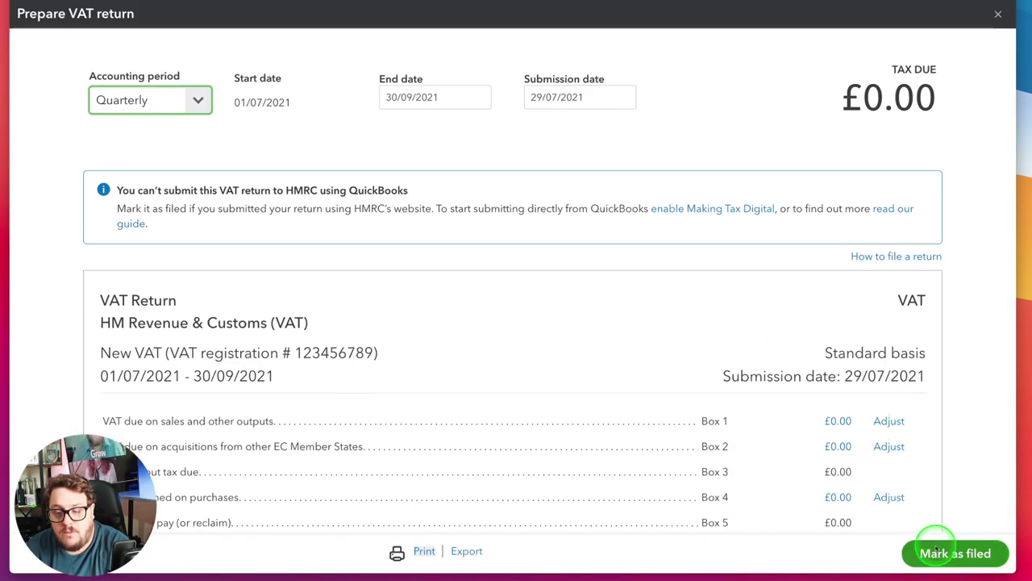
click(956, 553)
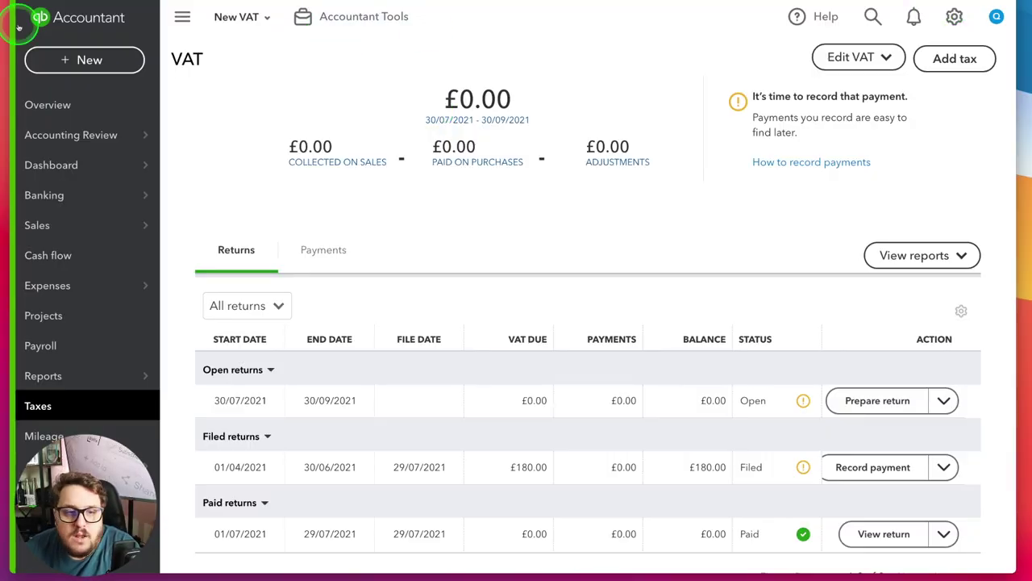
- Find the recent expense dated 01/04/2021, set the VAT code of its Computer running costs line to No VAT, and save the change
click(872, 17)
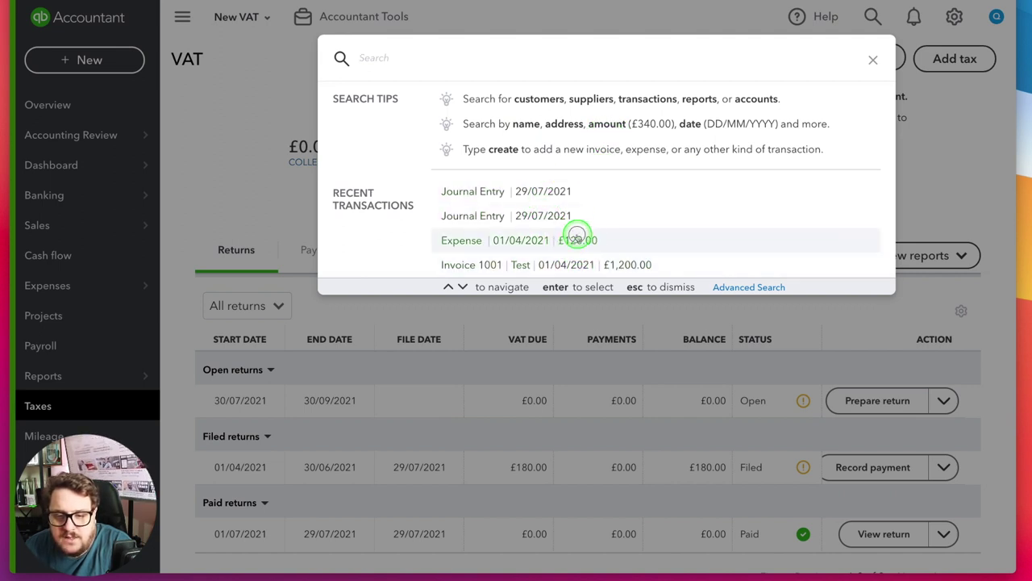
click(577, 235)
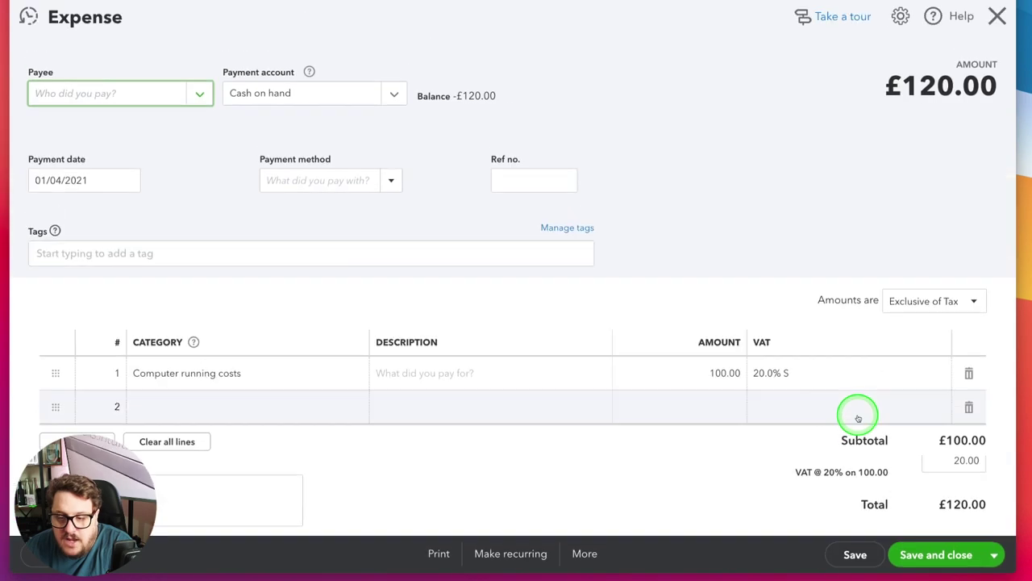
click(788, 379)
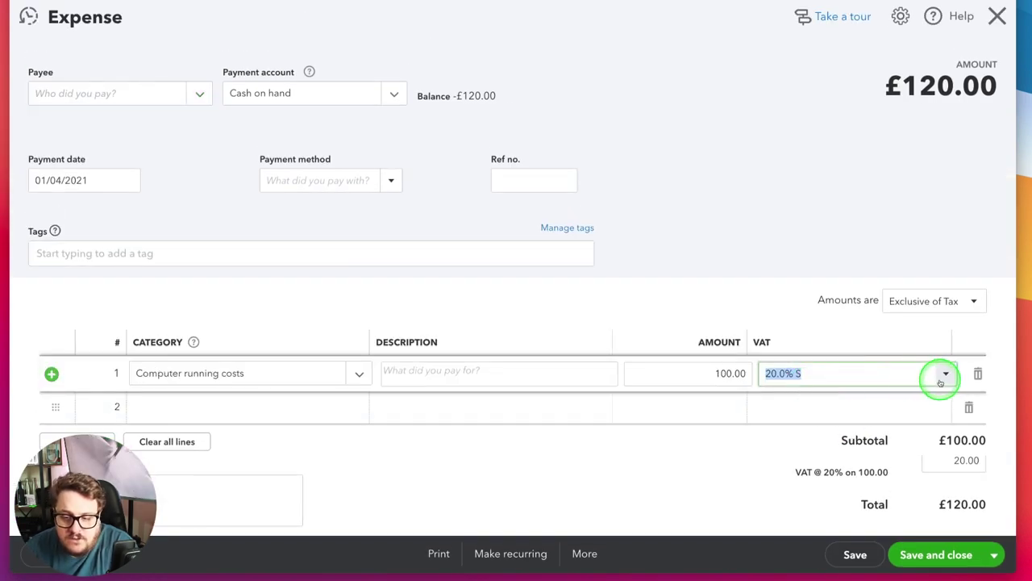
click(943, 374)
click(836, 433)
click(937, 508)
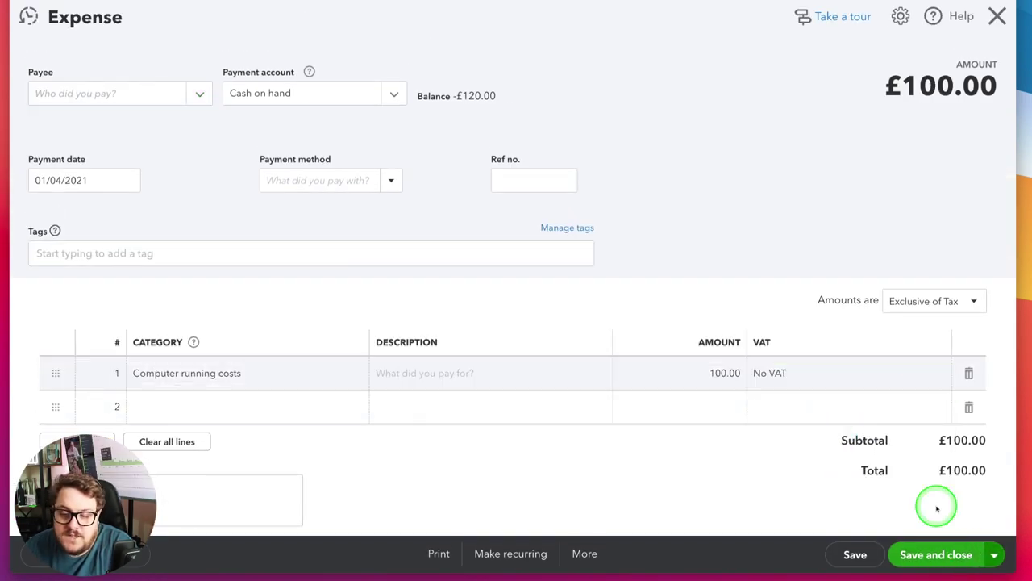
click(664, 342)
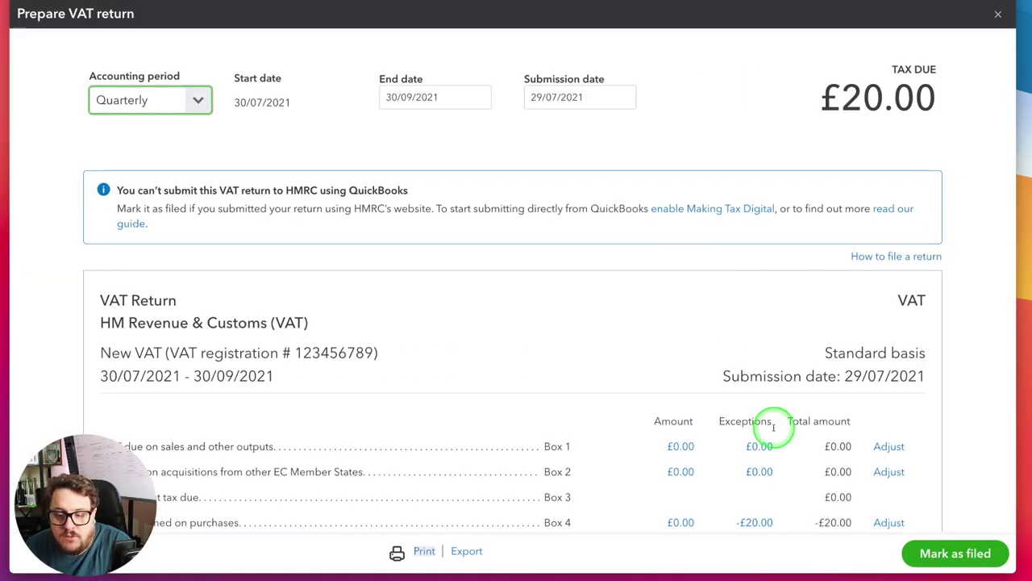
- Review the exceptions on the VAT return starting 30/07/2021 and examine the VAT Exception Report behind the Box 4 exception
key(super+plus)
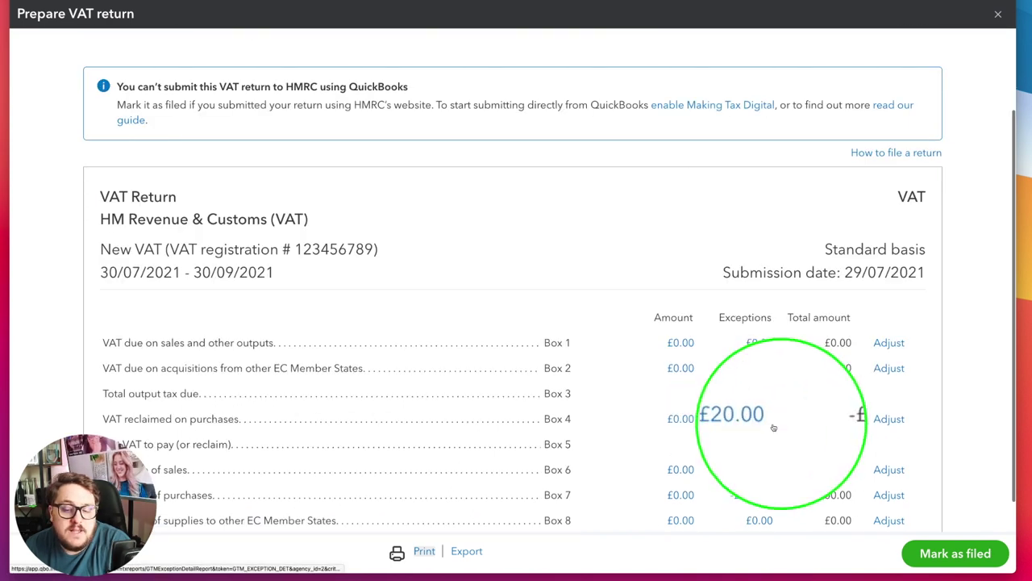
scroll(762, 413, down, 1)
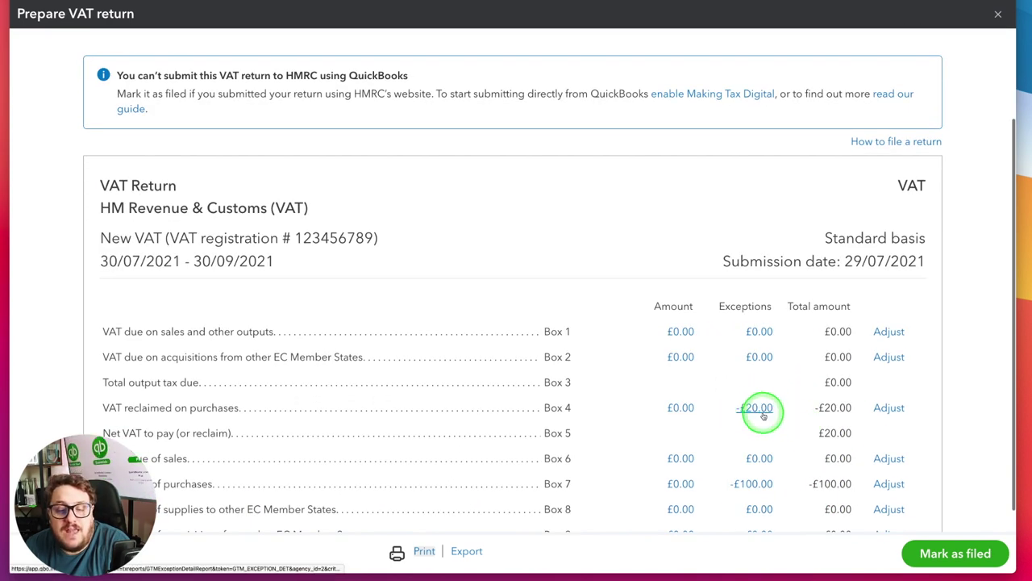
click(758, 408)
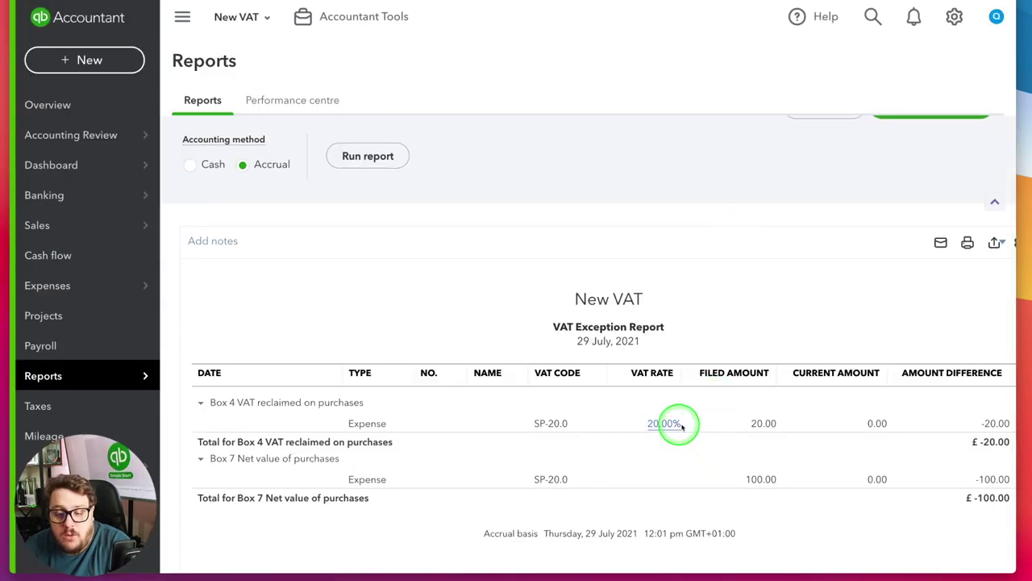
scroll(758, 429, right, 4)
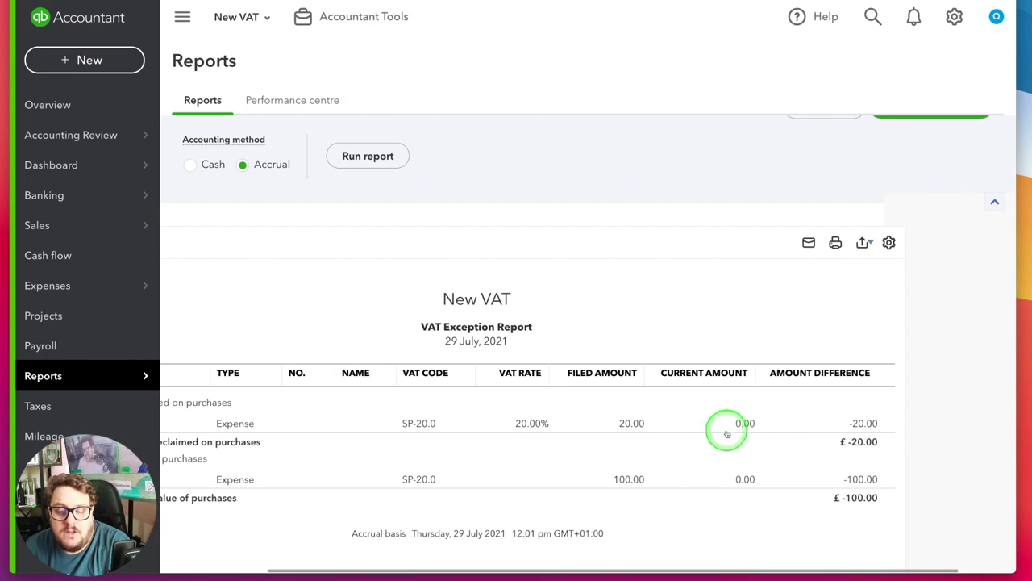